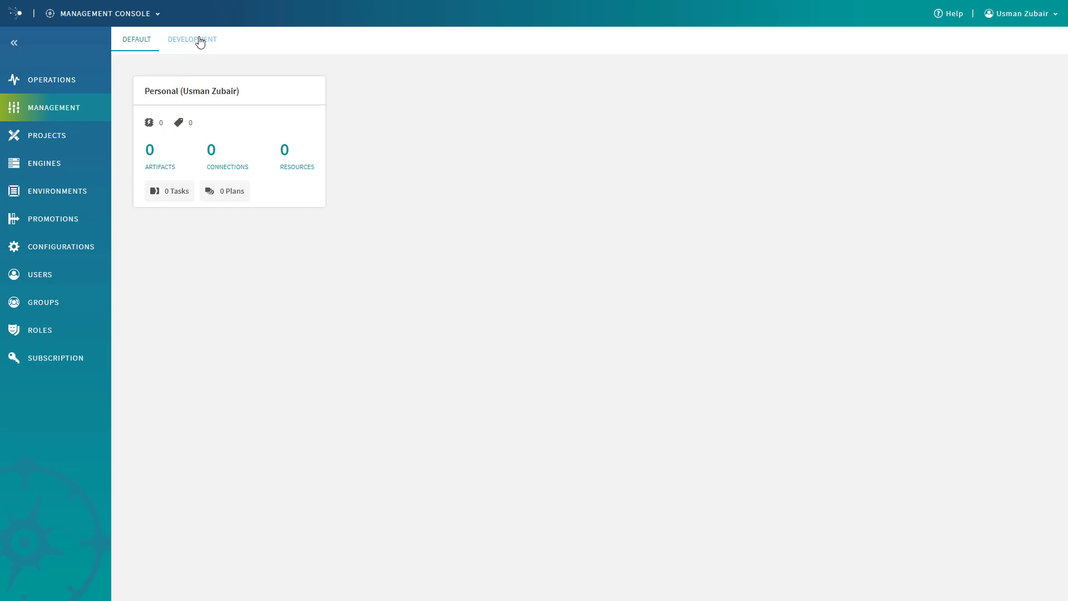
# Run the plan Process Movies Analytics Dataset on Qubole from the DW-Project workspace in the Development environment.
pyautogui.click(199, 42)
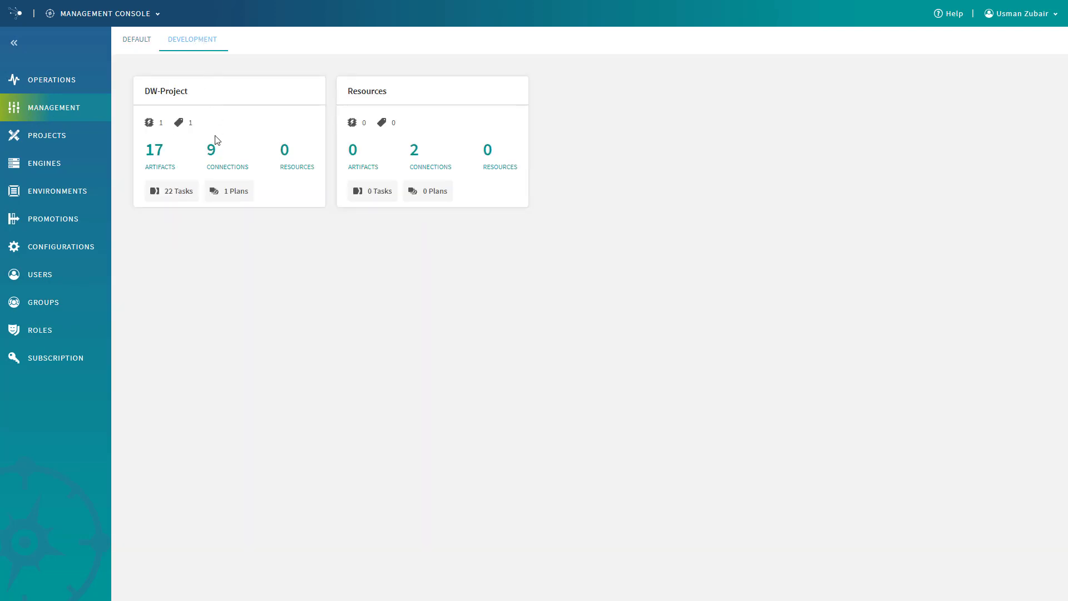
pyautogui.click(225, 195)
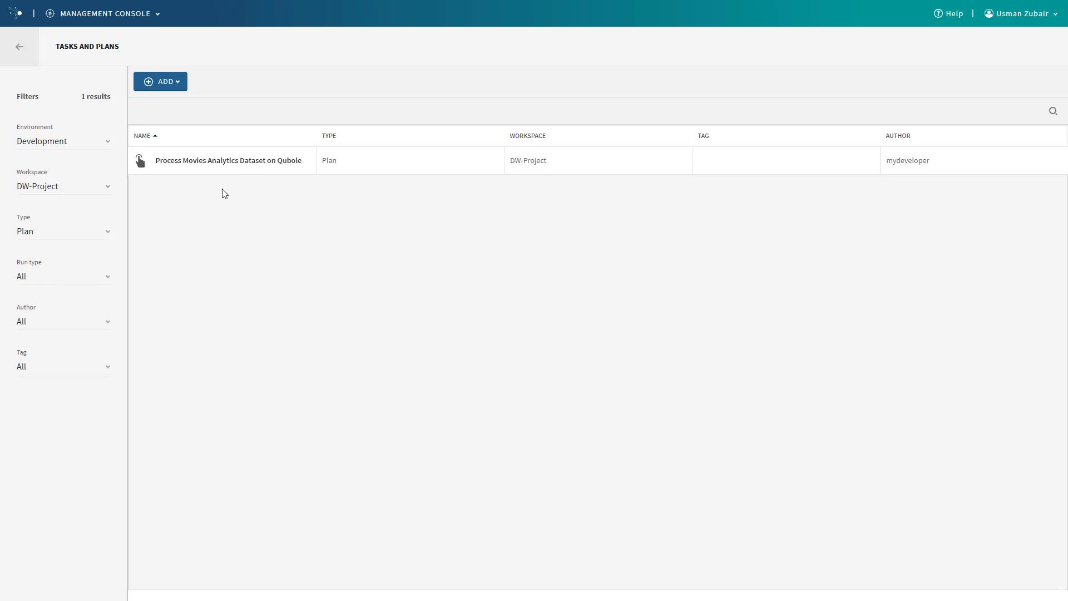
pyautogui.click(205, 163)
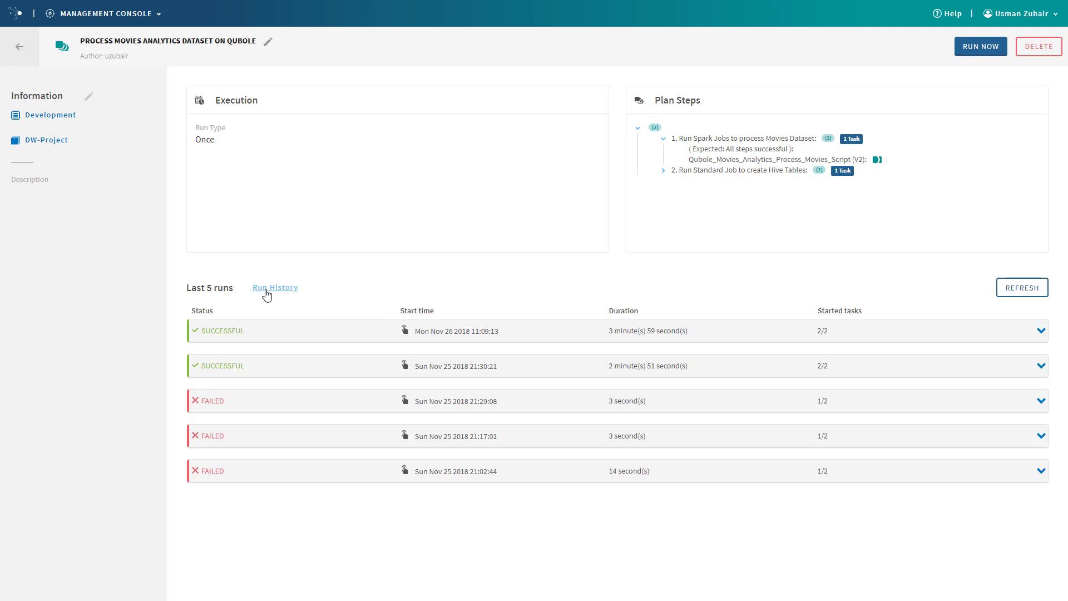
pyautogui.click(980, 50)
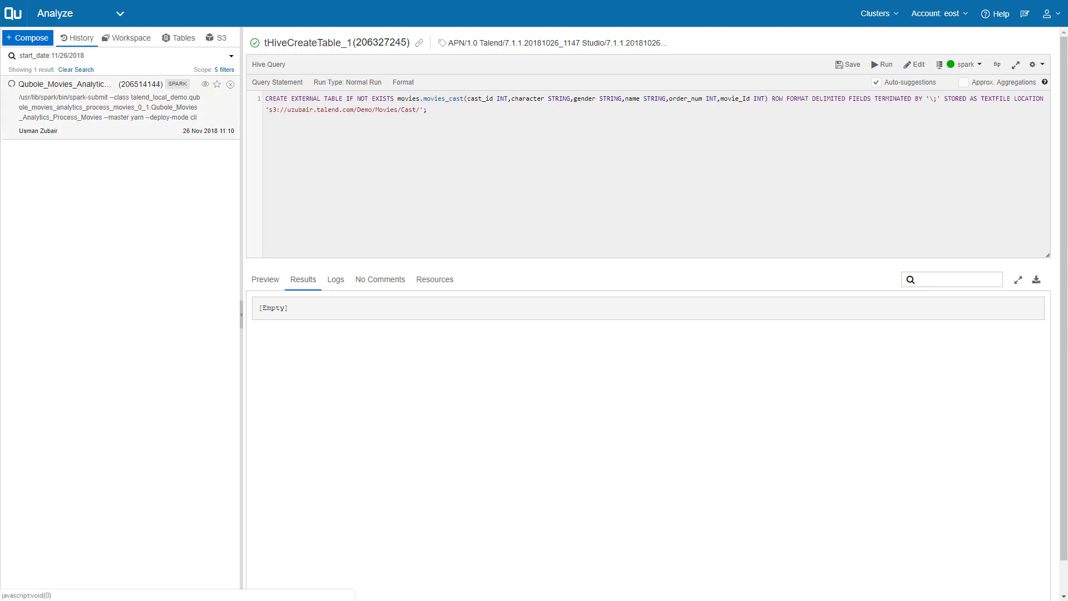
# Switch to Qubole Analyze and review the command line and logs of the running Qubole_Movies_Analytics_Process_Movies Spark command.
pyautogui.click(64, 84)
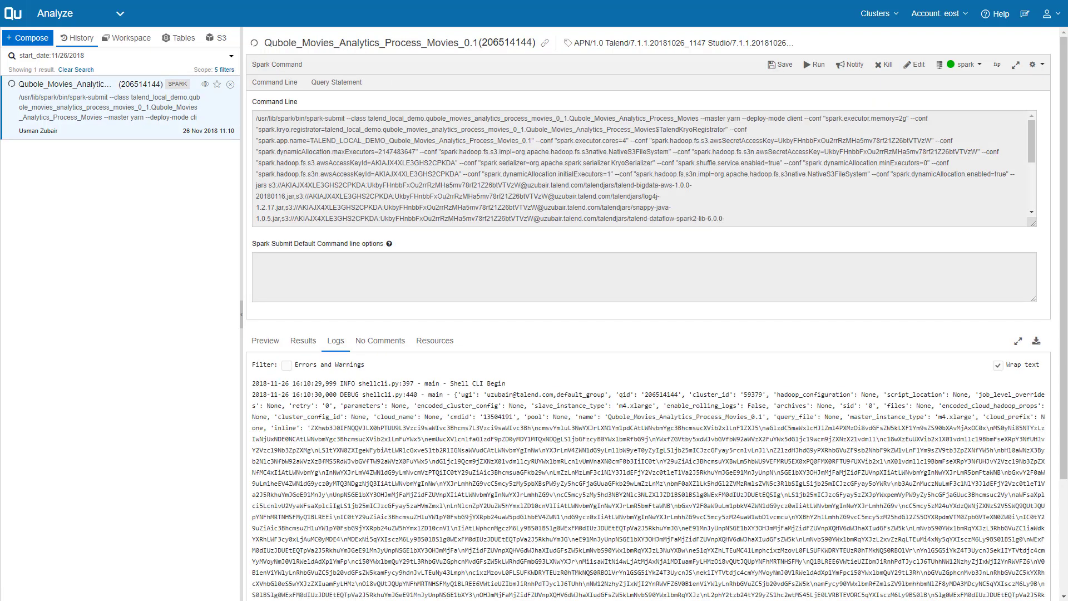
pyautogui.scroll(-3, 648, 312)
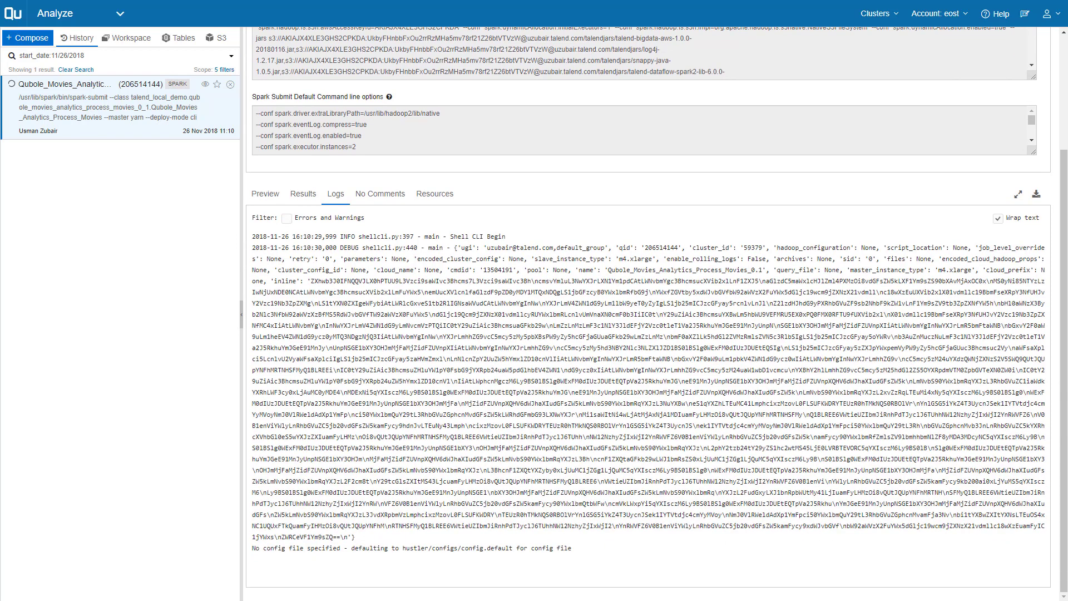
pyautogui.scroll(3, 649, 312)
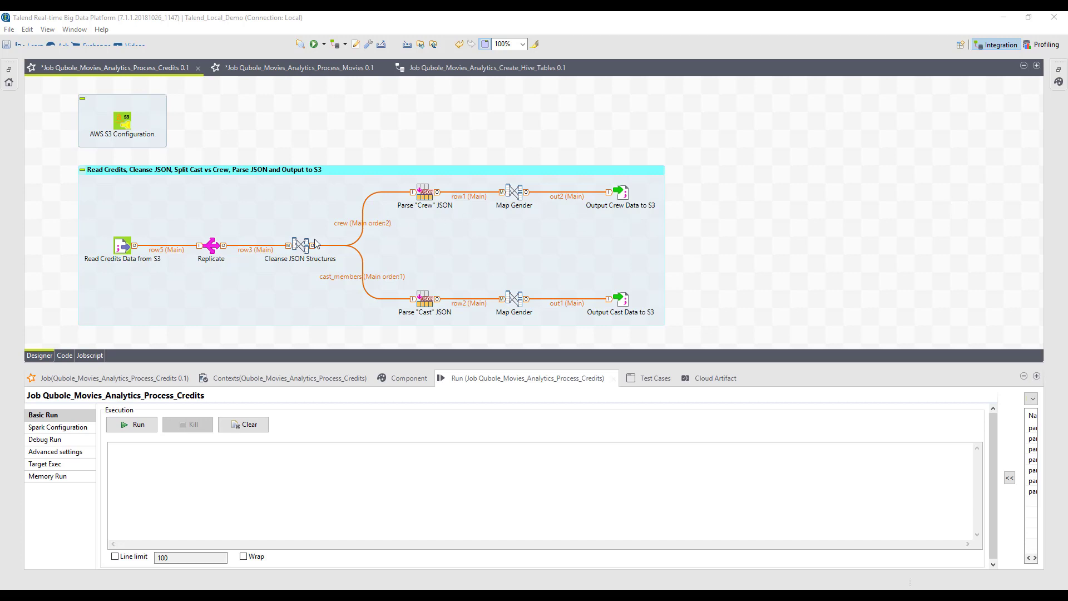
# In Talend Studio's Process_Credits job, inspect the Cleanse JSON Structures mapping and the settings of Parse "Crew" JSON and Output Crew Data to S3.
pyautogui.doubleClick(296, 244)
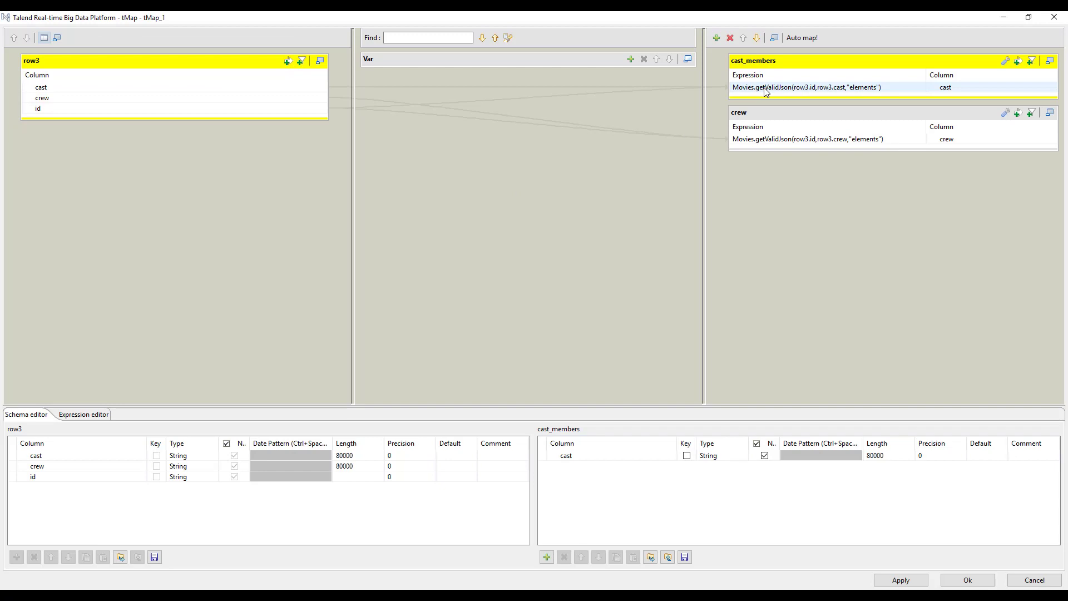
pyautogui.click(956, 585)
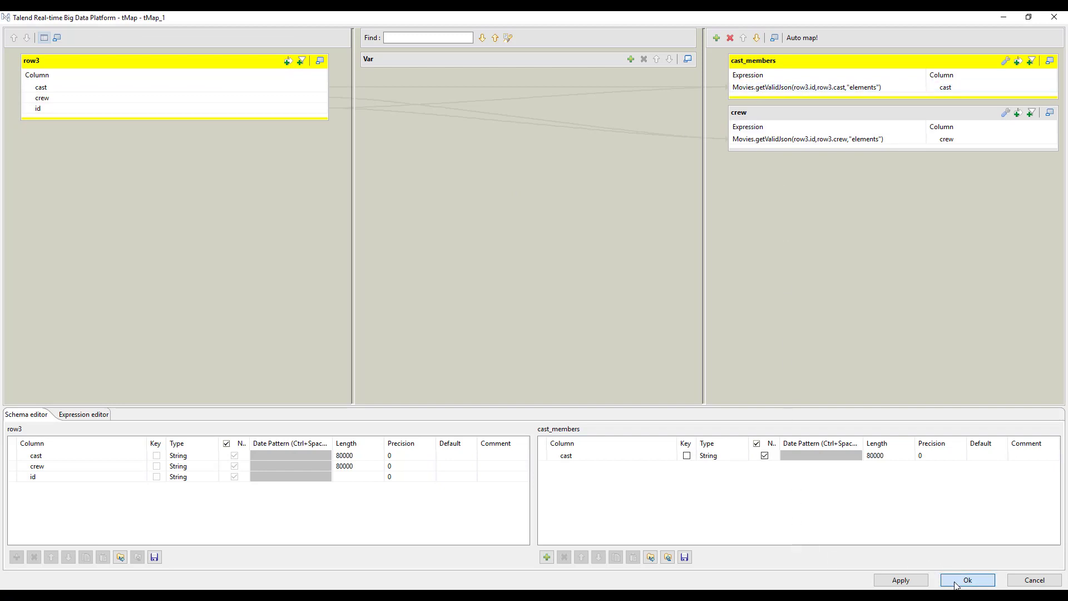
pyautogui.doubleClick(423, 190)
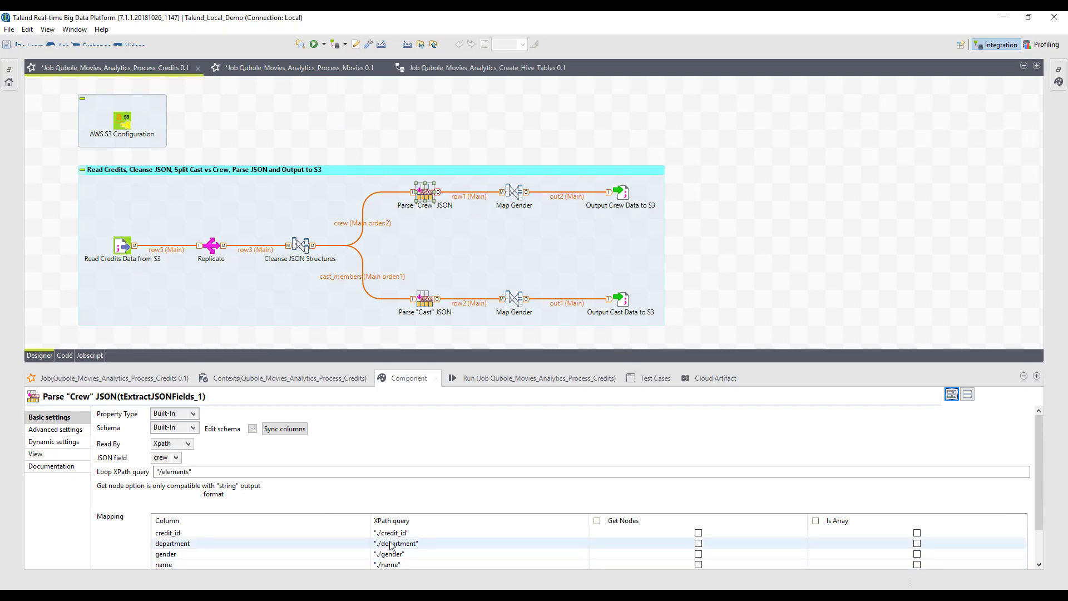
pyautogui.click(622, 193)
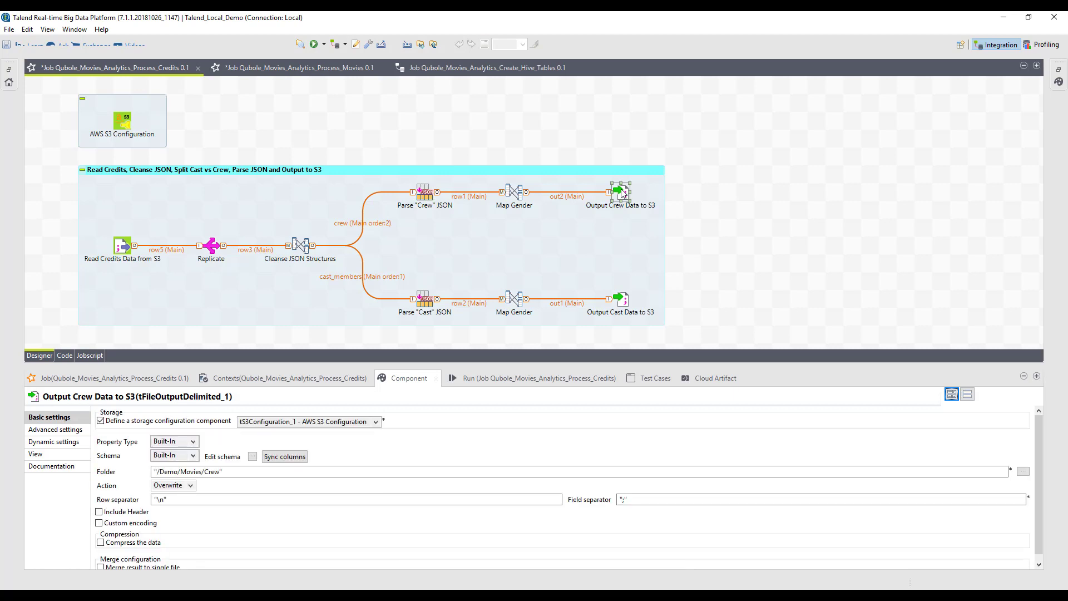
# In the Process_Movies job, inspect the settings of Aggregate Ratings, Write Movies Output (Parquet), Compute Top 1000 and Write Top 1000 Movies to S3.
pyautogui.click(369, 68)
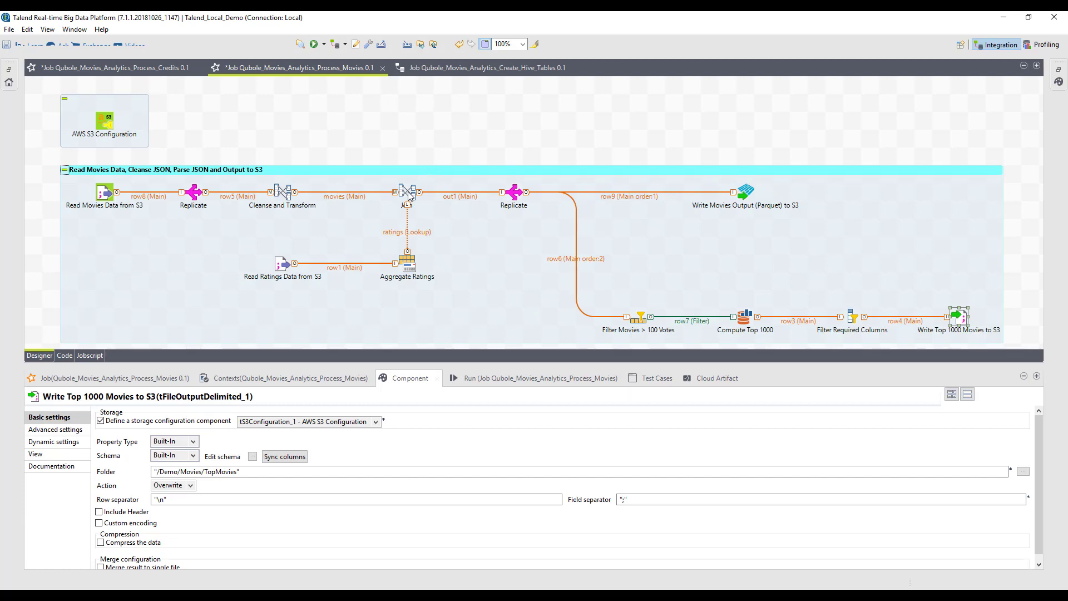
pyautogui.click(406, 267)
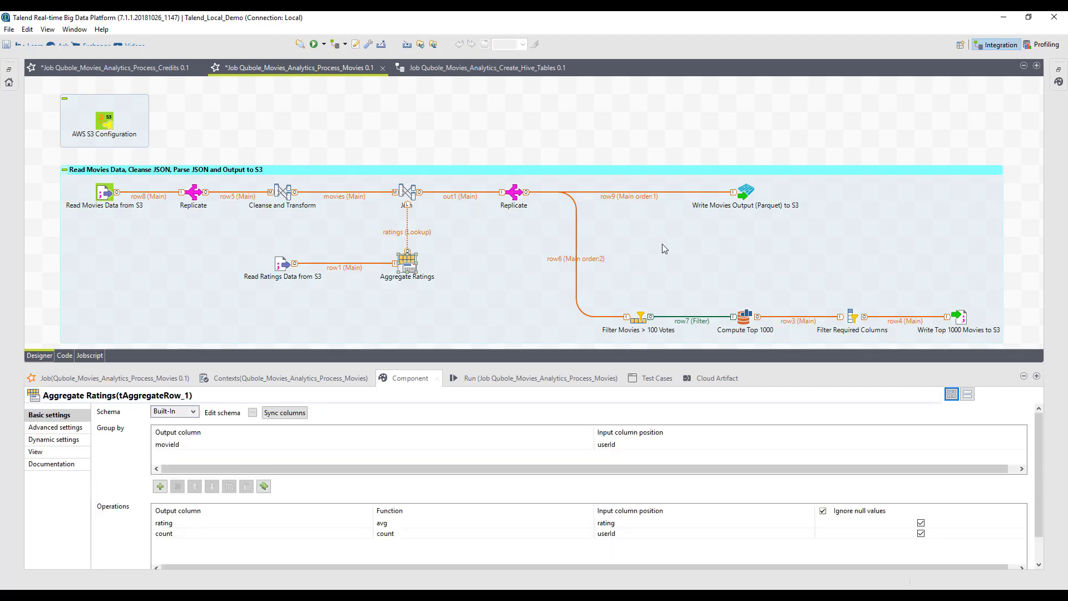
pyautogui.click(747, 194)
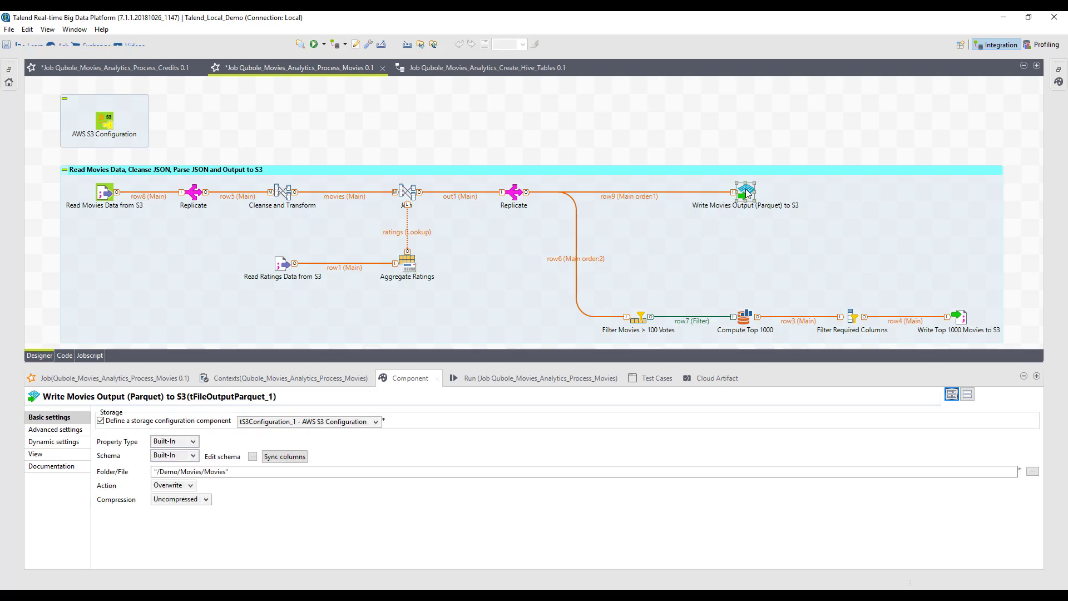
pyautogui.click(745, 317)
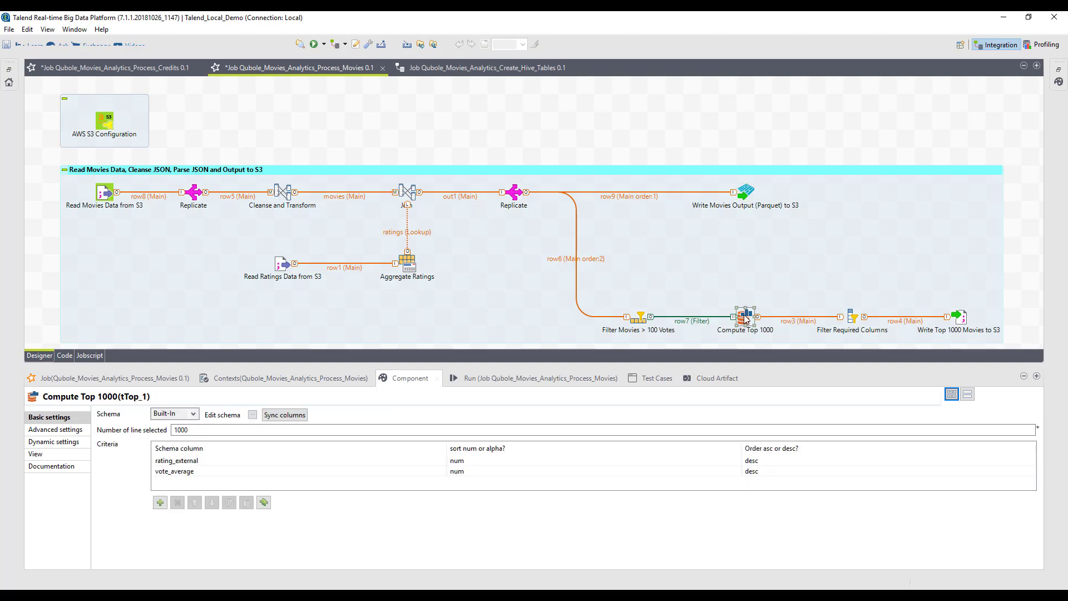
pyautogui.click(960, 319)
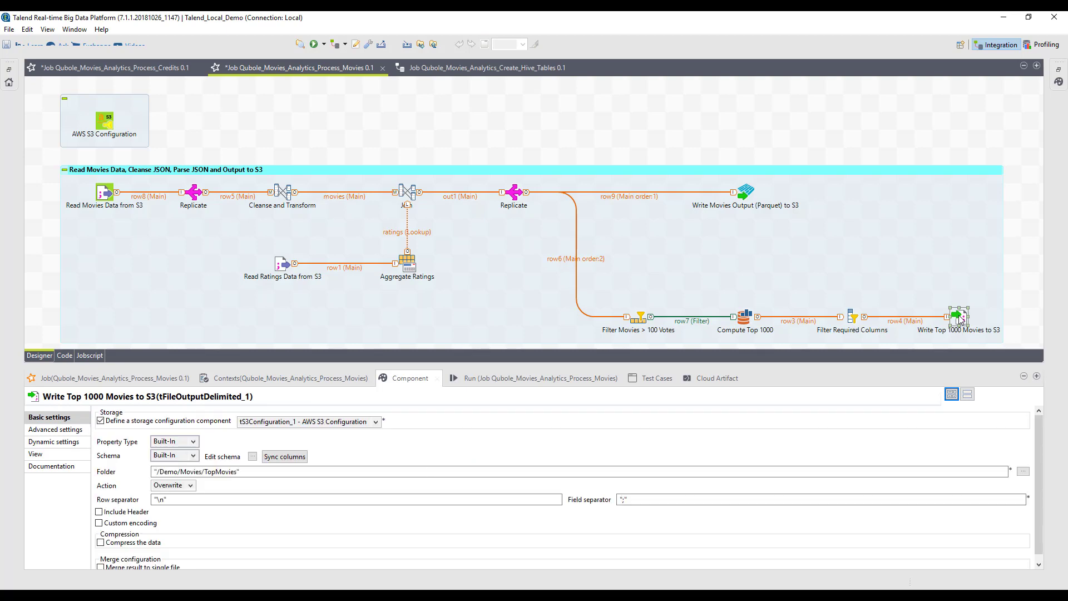
# Review the Process_Movies job's Spark configuration, including its Qubole cluster, S3 resource hosting and executor tuning settings.
pyautogui.click(537, 380)
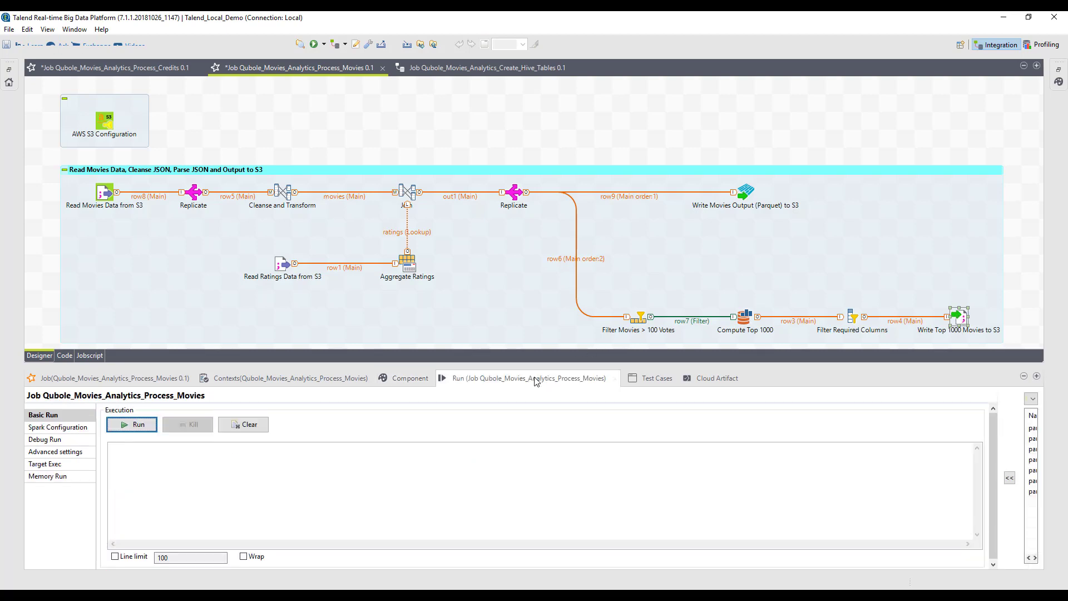
pyautogui.click(77, 433)
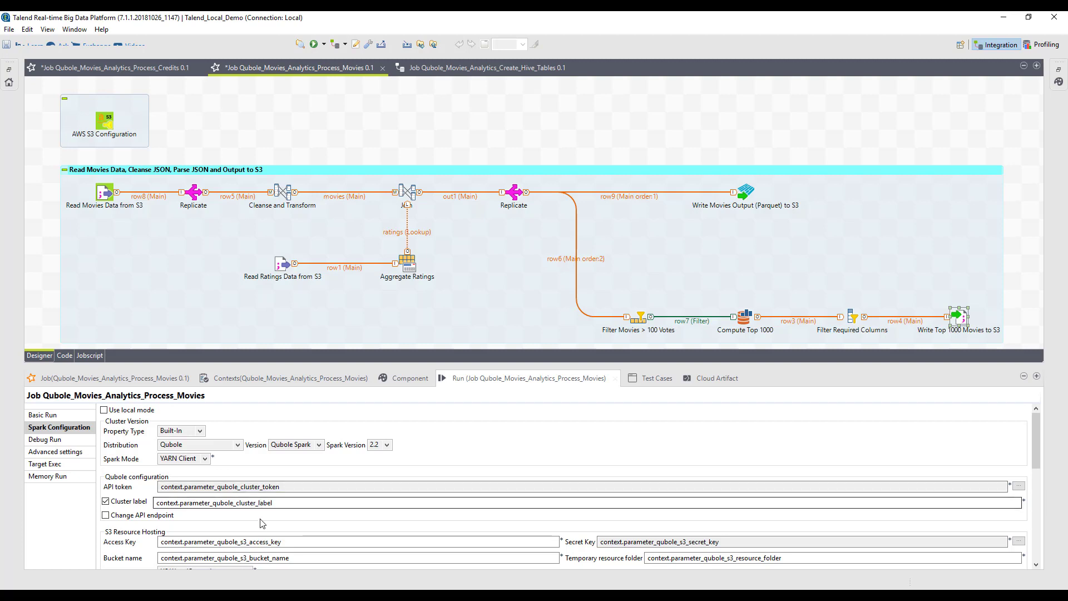
pyautogui.scroll(-3, 261, 520)
pyautogui.scroll(-1, 261, 519)
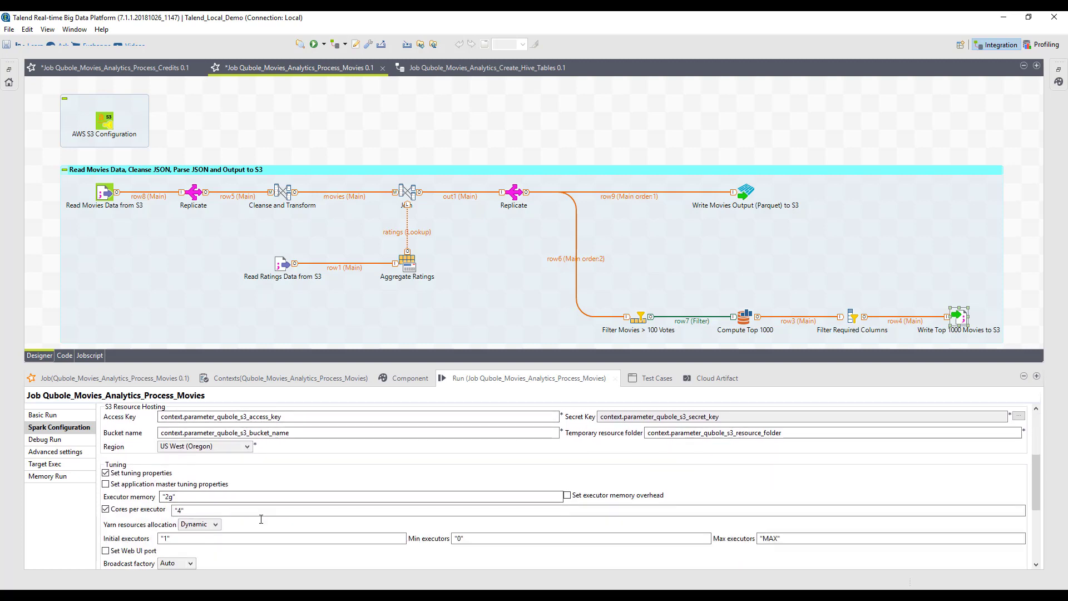
pyautogui.click(186, 509)
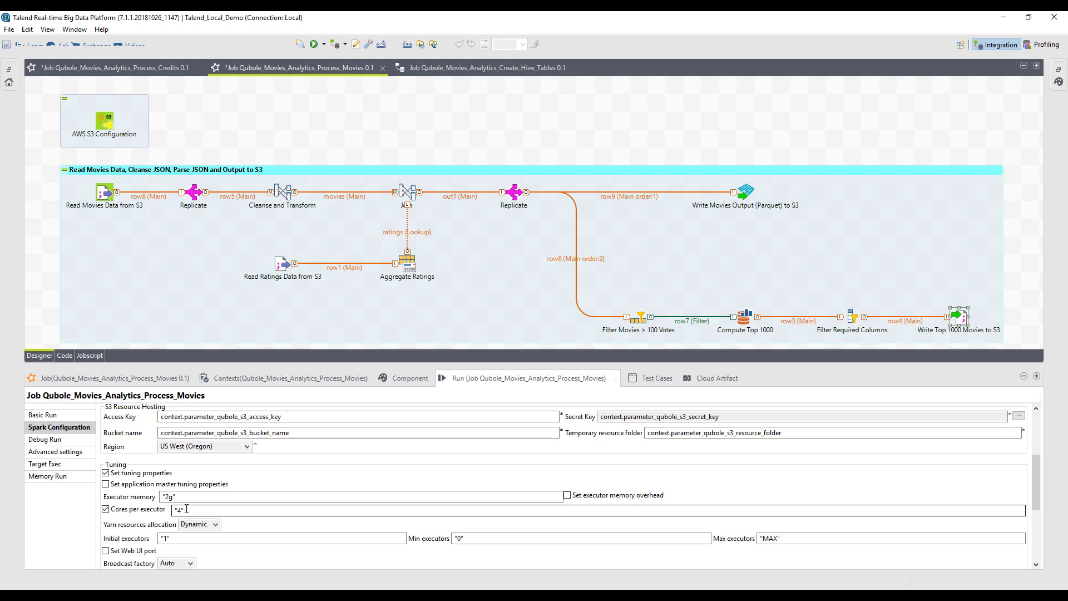
# In the Create_Hive_Tables job, inspect the table name and URI path of the Create Hive Table - Cast Dataset component.
pyautogui.click(445, 68)
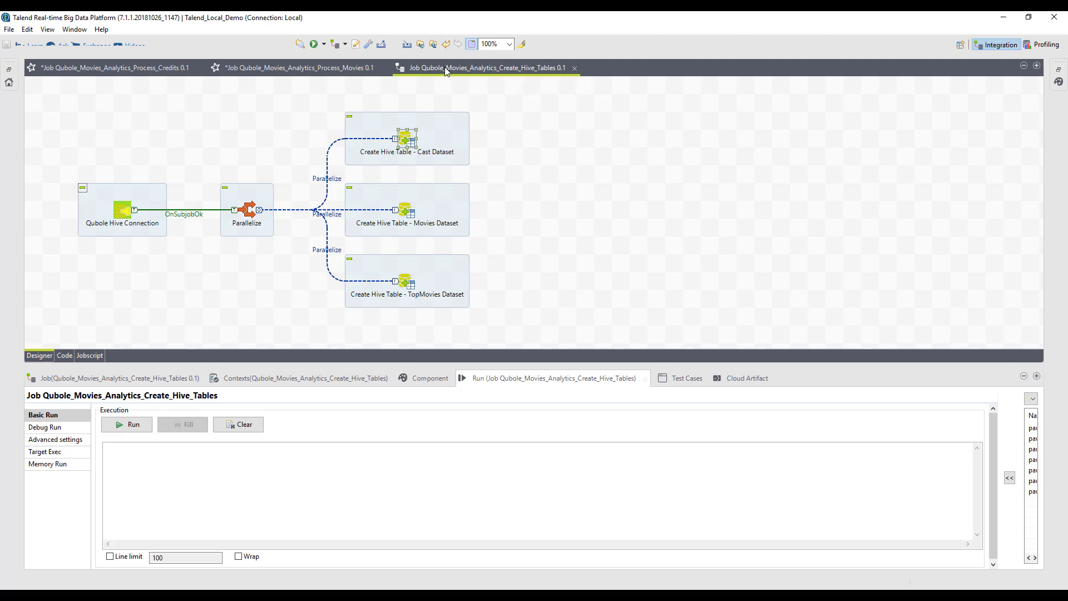
pyautogui.doubleClick(407, 137)
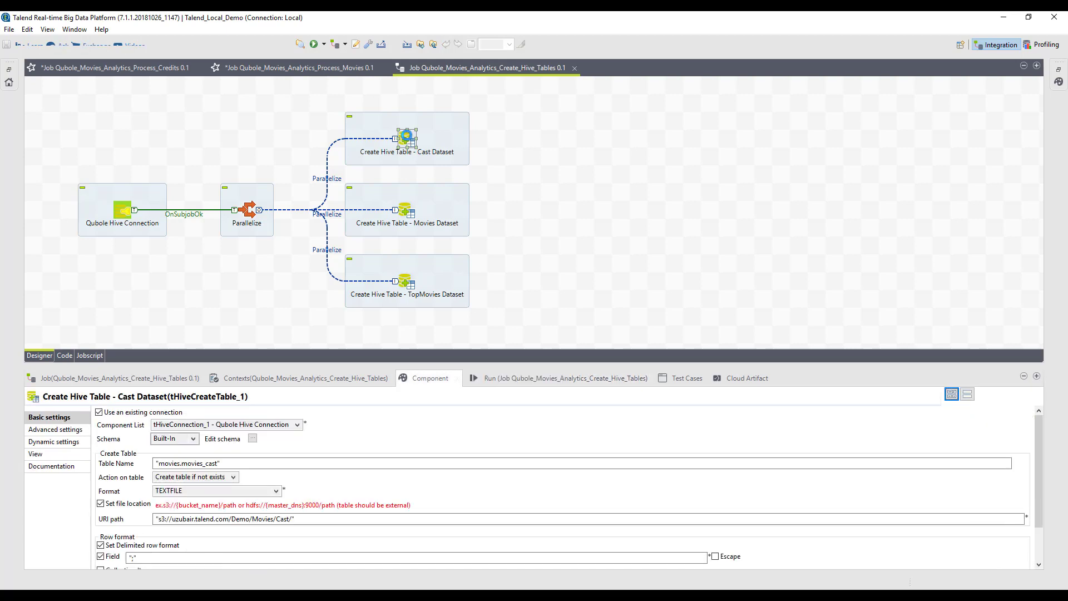
pyautogui.moveTo(243, 465); pyautogui.dragTo(145, 460)
pyautogui.moveTo(294, 520); pyautogui.dragTo(135, 511)
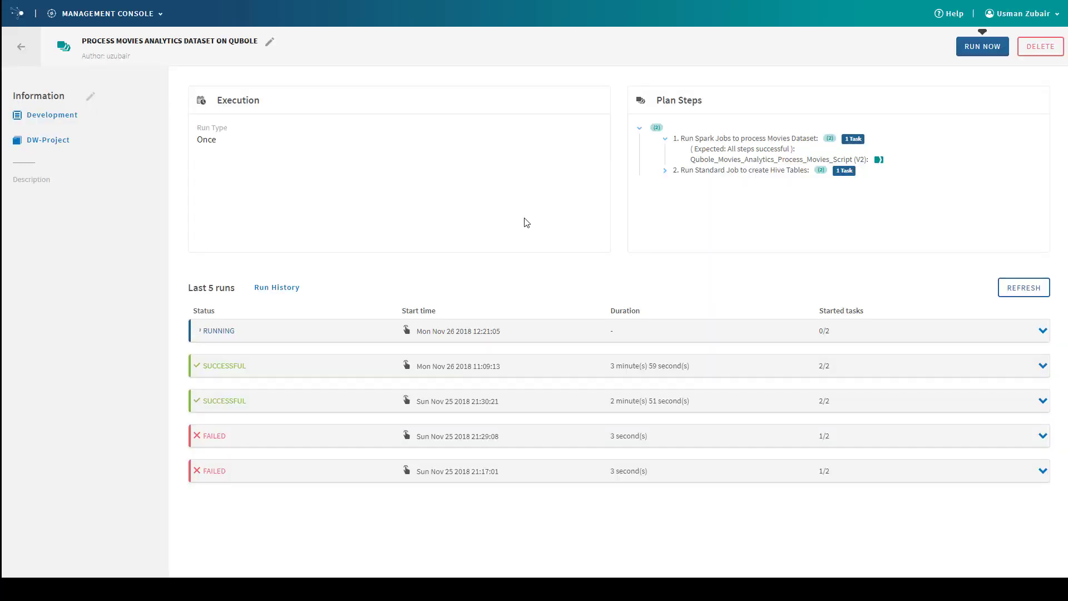
# Switch back to the Talend Management Console, refresh the plan's recent runs and expand the latest run.
pyautogui.click(1033, 294)
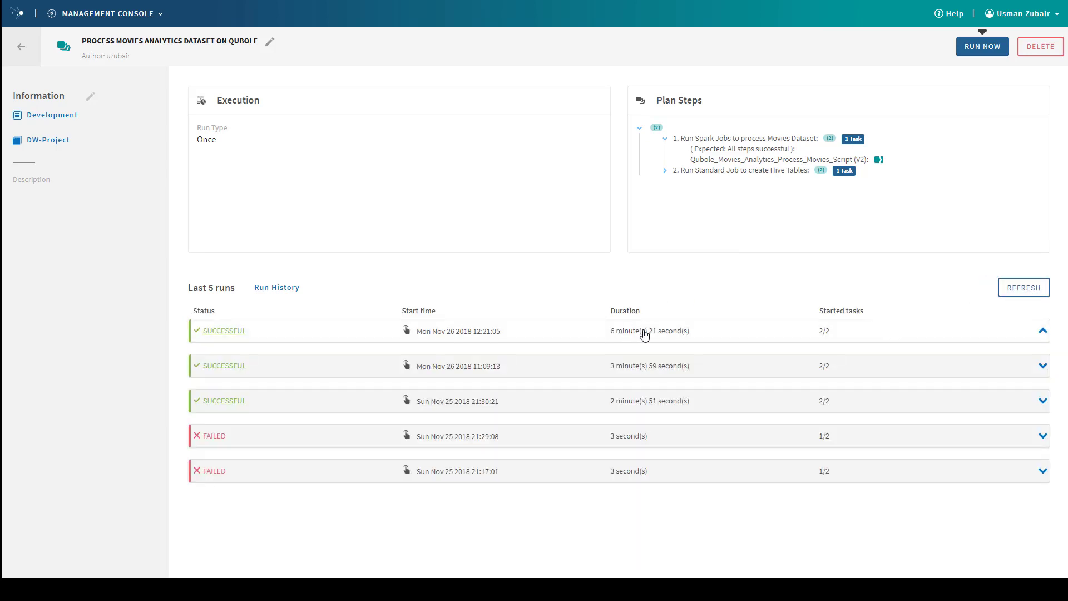
pyautogui.click(645, 334)
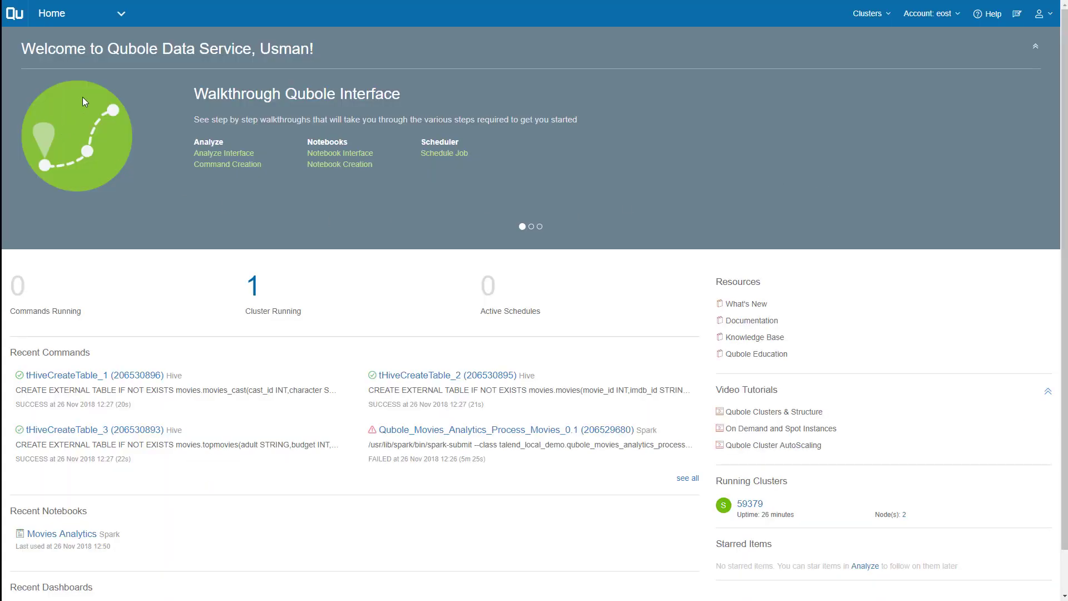
# Switch to Qubole and open the Movies Analytics notebook at its empty first paragraph.
pyautogui.click(120, 14)
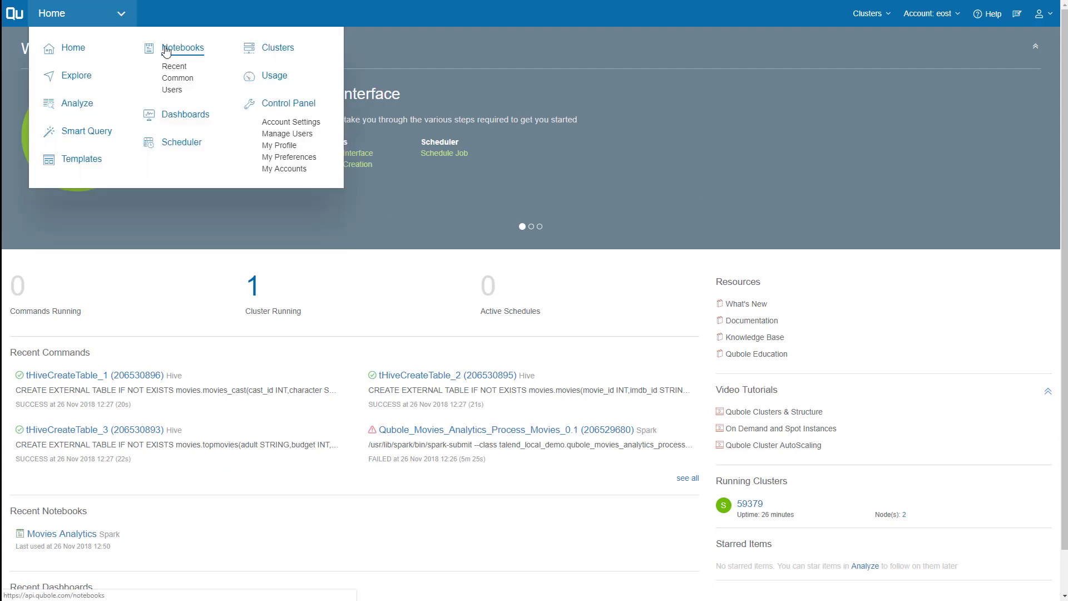
pyautogui.click(184, 49)
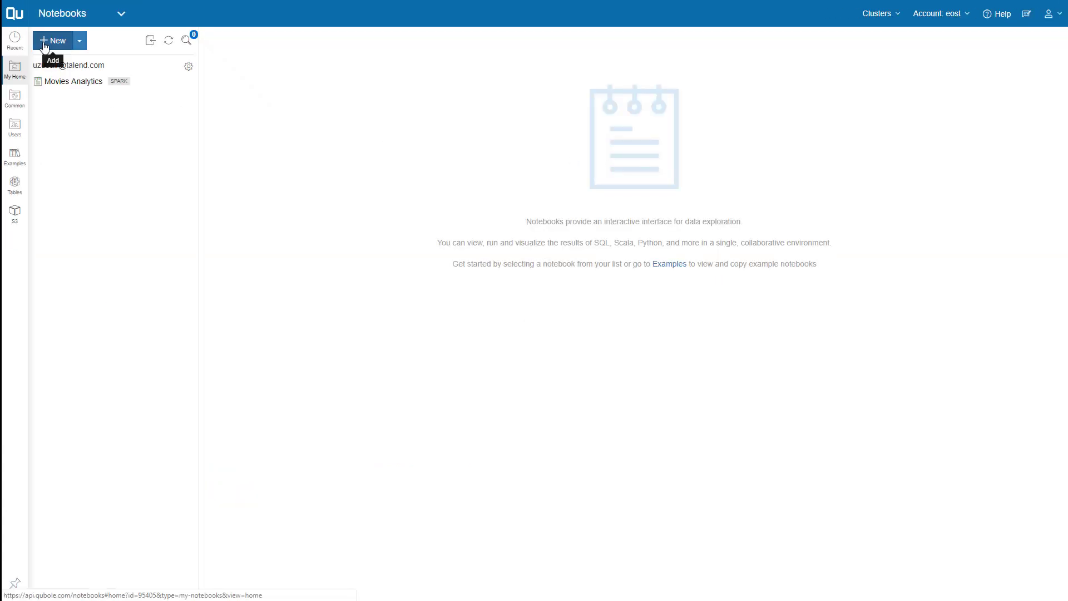
pyautogui.click(45, 43)
pyautogui.click(512, 166)
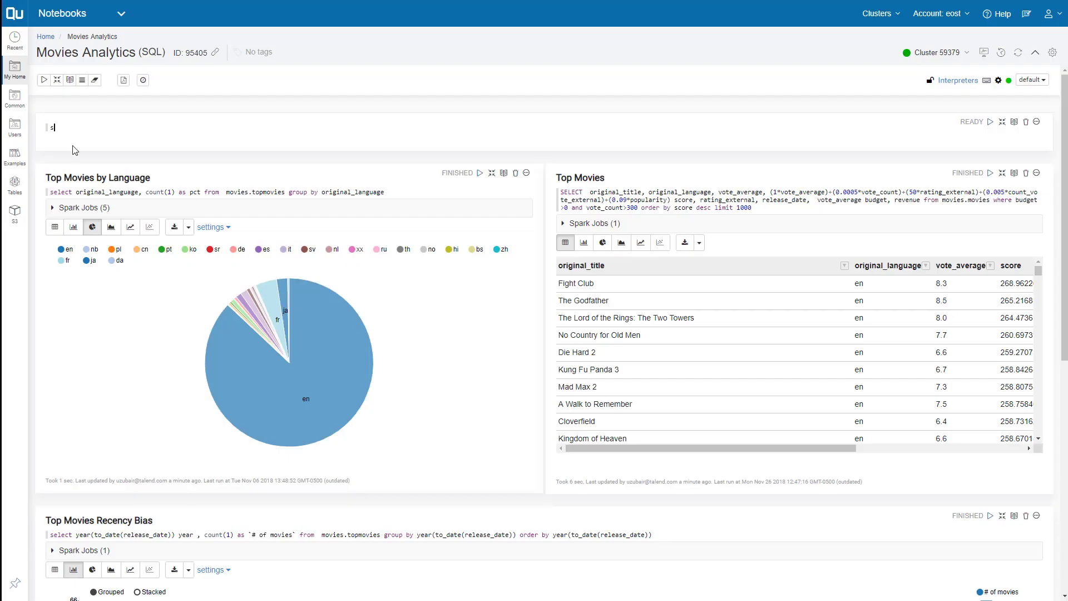
# Run a query counting movies per cast name as ct, joining movies.movies_cast with movies.topmovies on movie_id, ordered by ct desc.
pyautogui.write('elect name')
pyautogui.write(', count(1) as ct from (SELECT c.name, m.original_title, vote_average FROM movies.movies_cast c inner join movies.topmovies m on c.movie_id = m.movie_id) group by name order by ct desc')
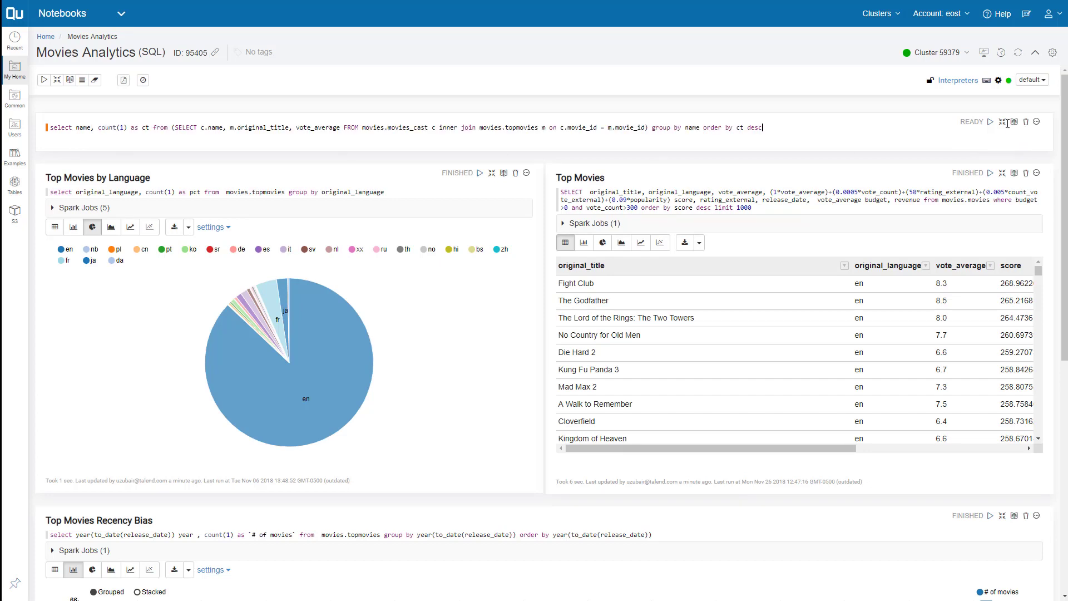
pyautogui.click(991, 123)
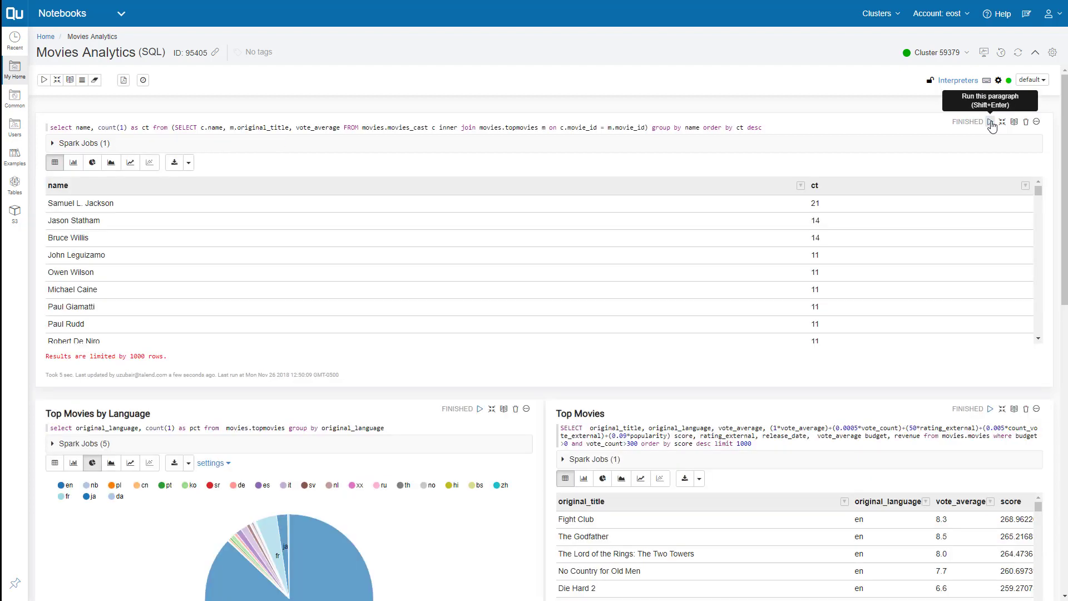
# Examine the notebook's Top Movies by Language, Top Movies, Top Movies Recency Bias and Revenue Seasonality results, including November revenue.
pyautogui.scroll(-3, 746, 334)
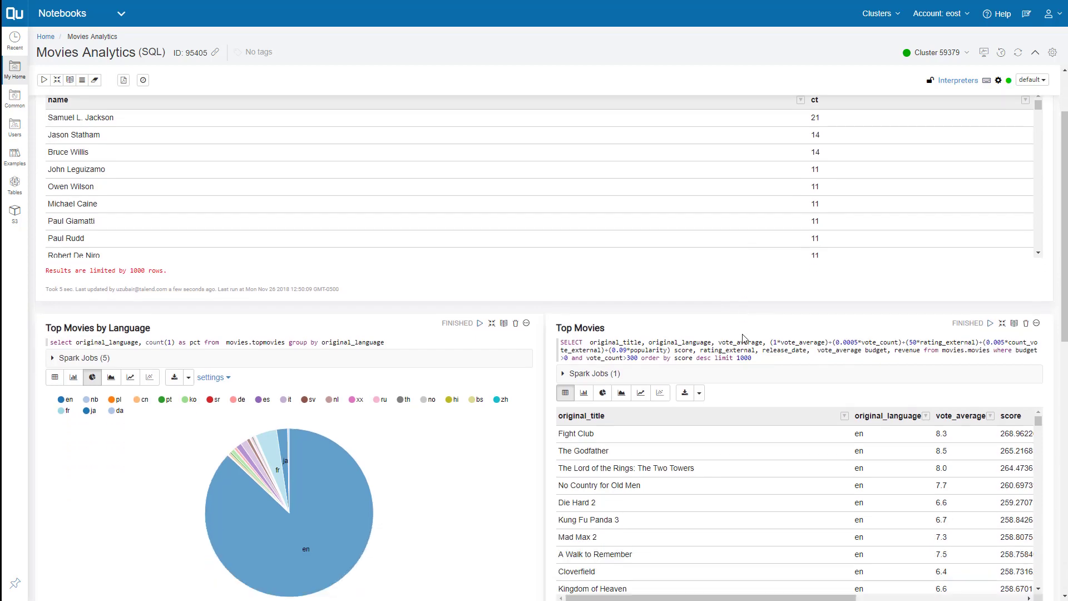
pyautogui.scroll(-5, 744, 338)
pyautogui.scroll(-8, 746, 338)
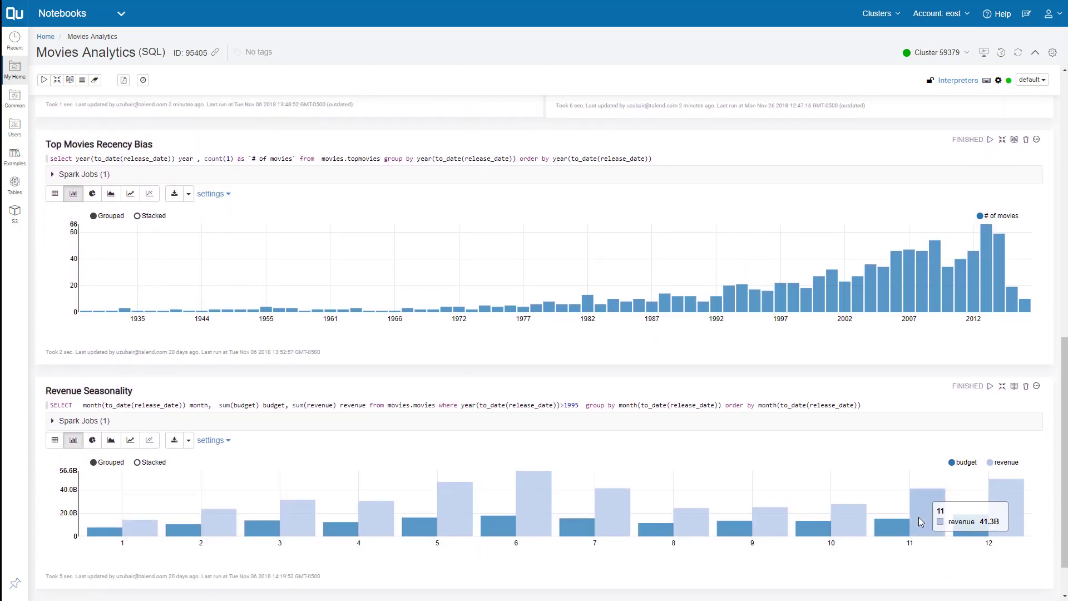
pyautogui.moveTo(971, 534)
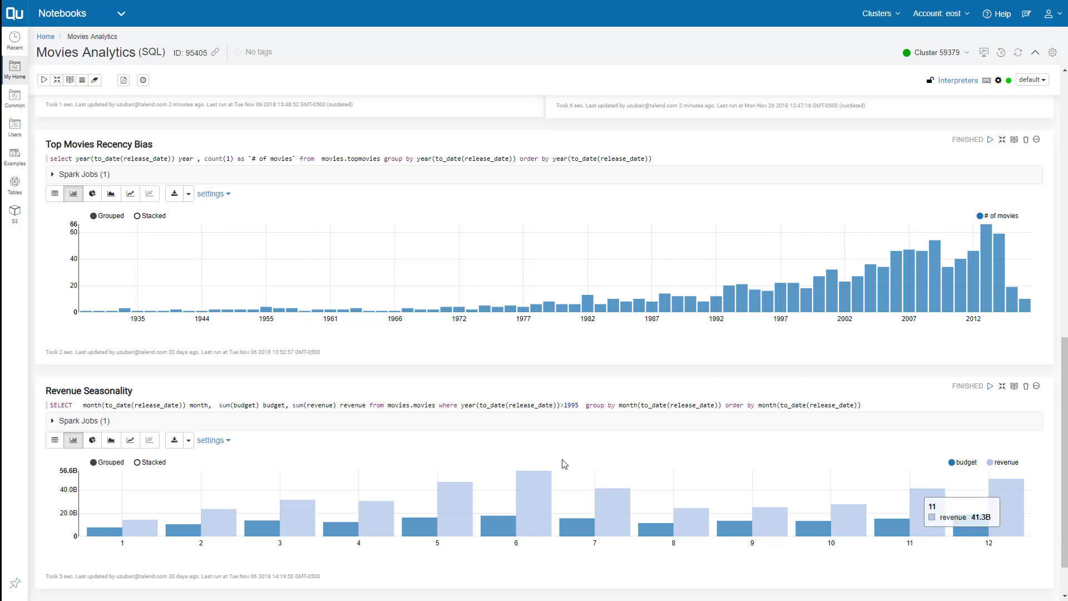